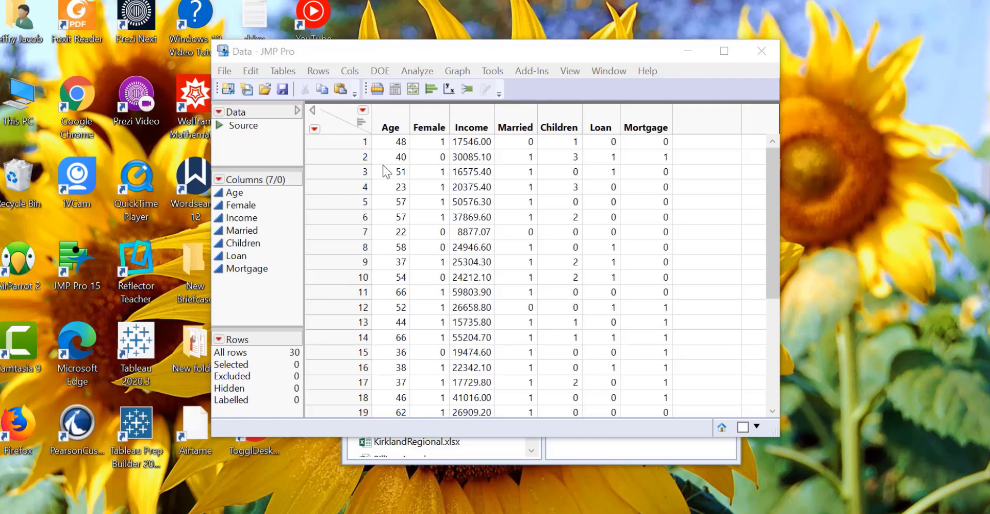
Change the modeling type of the Female, Married, Loan and Mortgage columns to Nominal
click(242, 205)
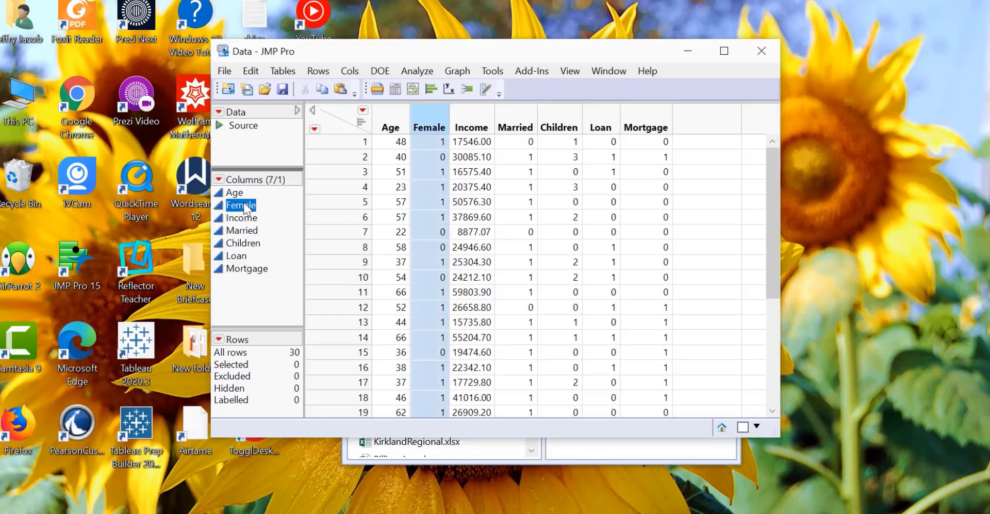
ctrl+click(242, 230)
ctrl+click(240, 257)
ctrl+click(241, 270)
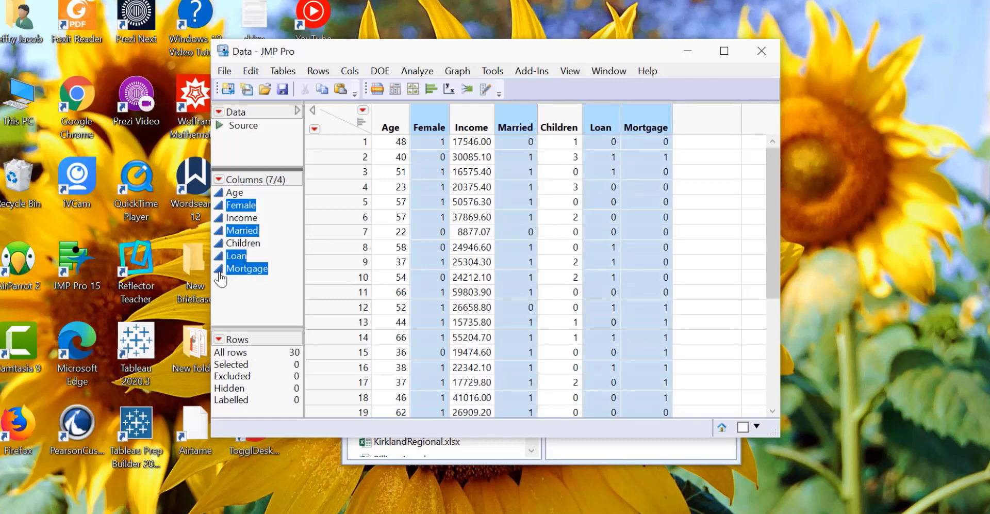
click(219, 270)
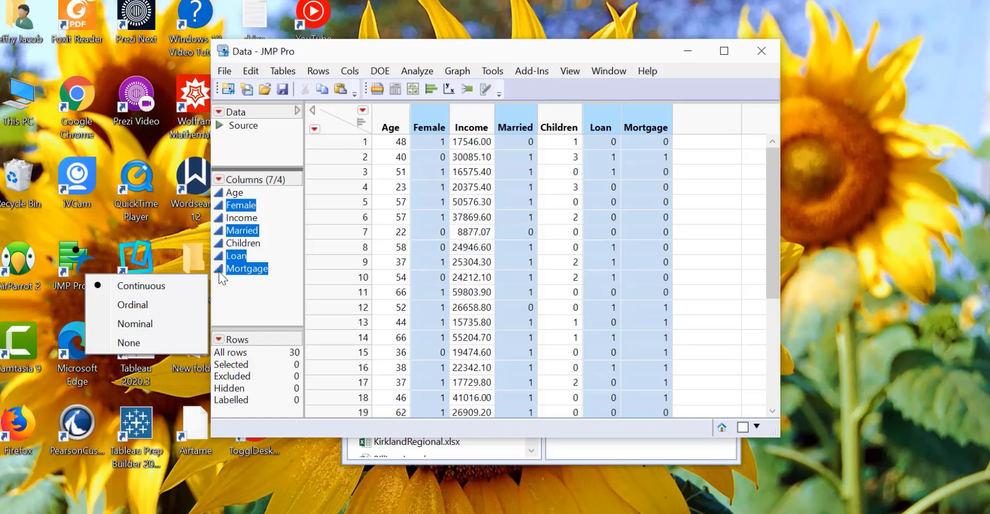
click(147, 322)
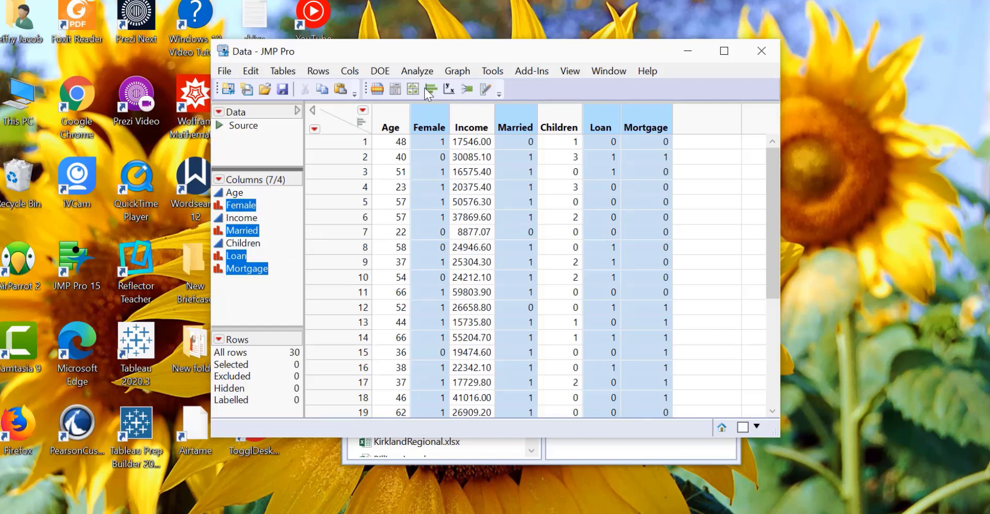
Run a hierarchical clustering with Female, Married, Loan and Mortgage as Y columns, using the Average method
click(407, 67)
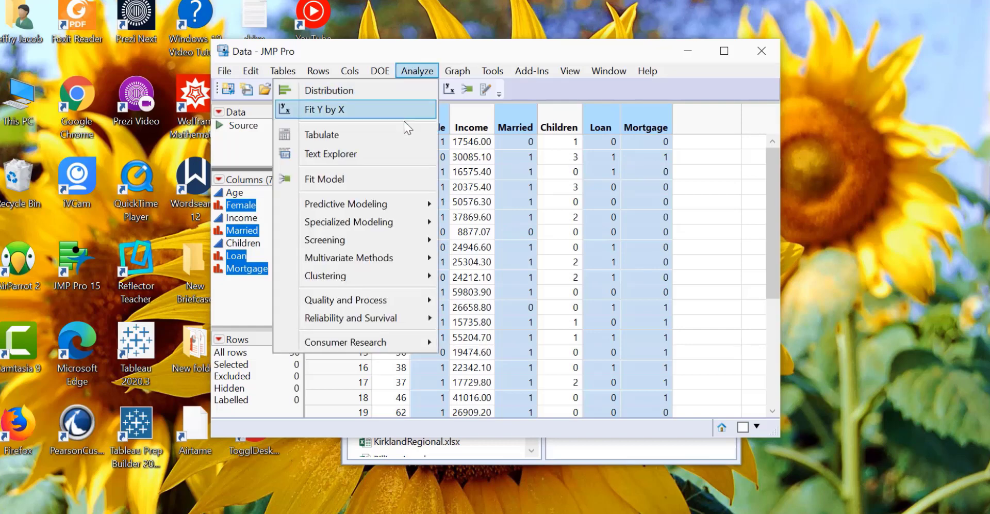
mouse_move(333, 274)
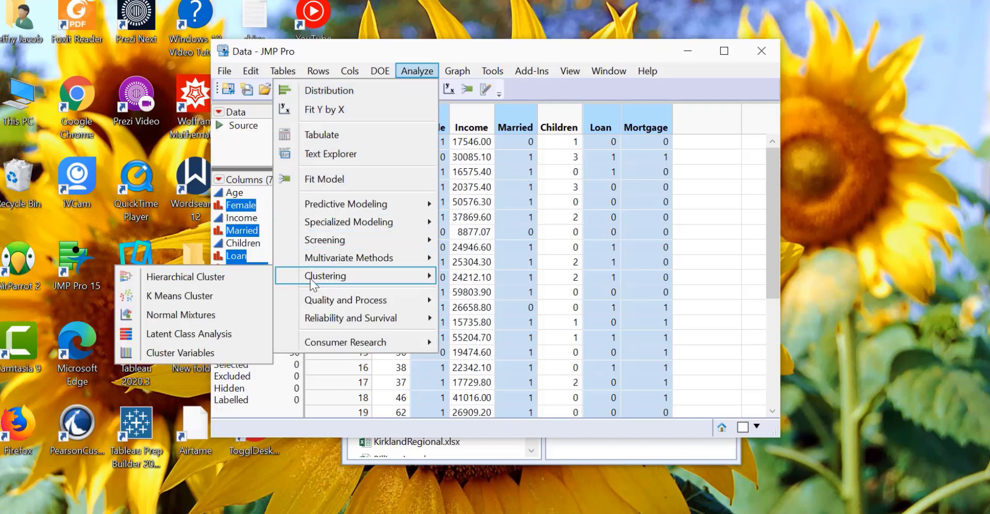
click(202, 281)
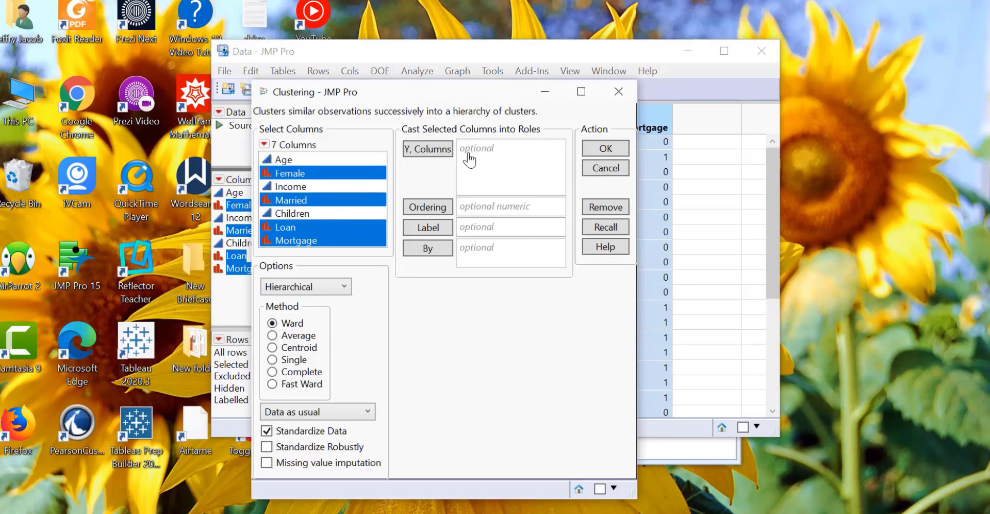
click(440, 152)
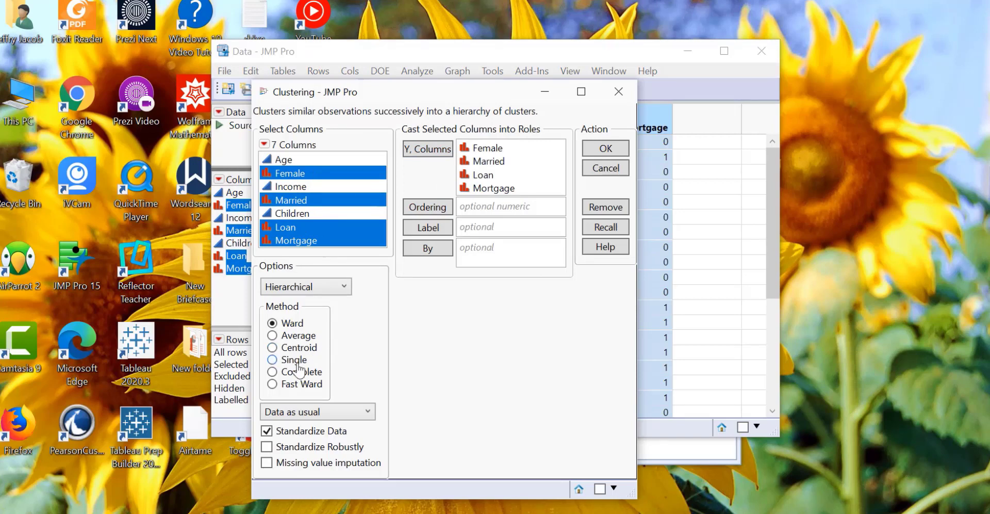
click(272, 335)
click(603, 150)
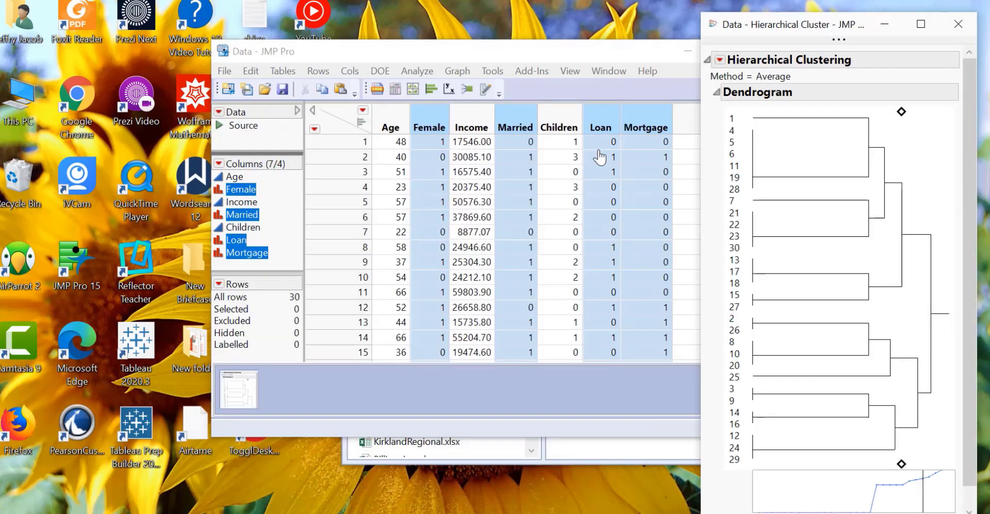
Move the dendrogram report over the data table and shift its cluster-number handle to the three-cluster cut
drag(813, 26, 605, 9)
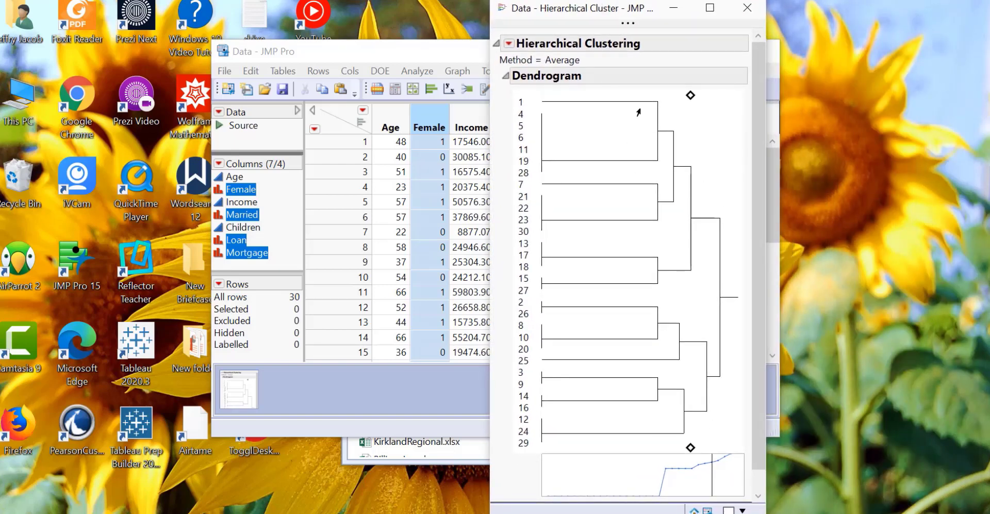
click(682, 100)
click(682, 100)
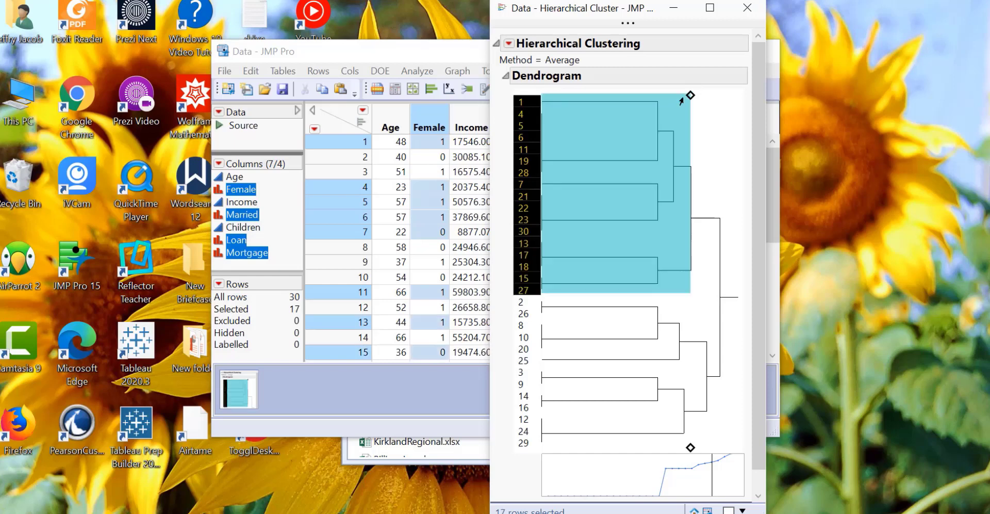
click(690, 447)
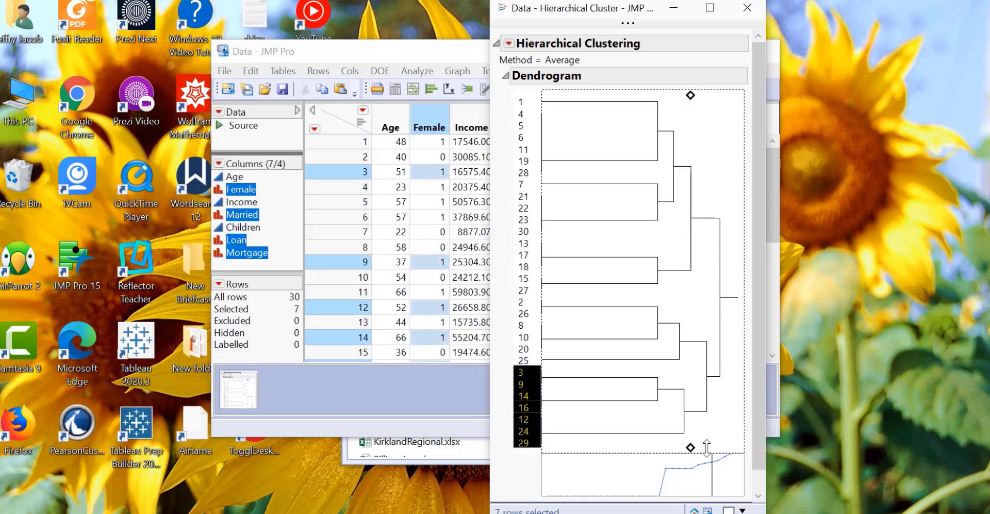
mouse_move(691, 447)
mouse_down()
mouse_move(633, 451)
mouse_move(707, 453)
mouse_up()
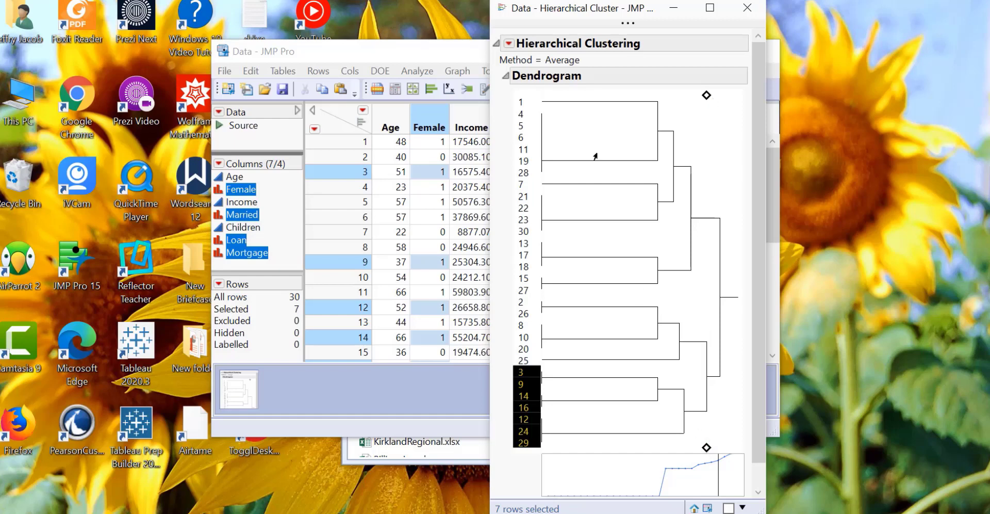
Set the number of clusters to 3 for the hierarchical clustering
click(509, 43)
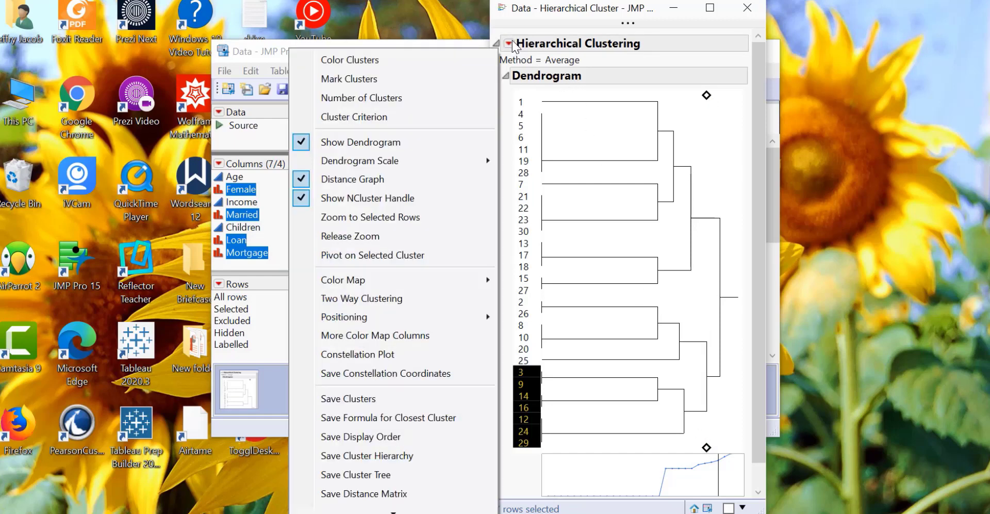
click(370, 99)
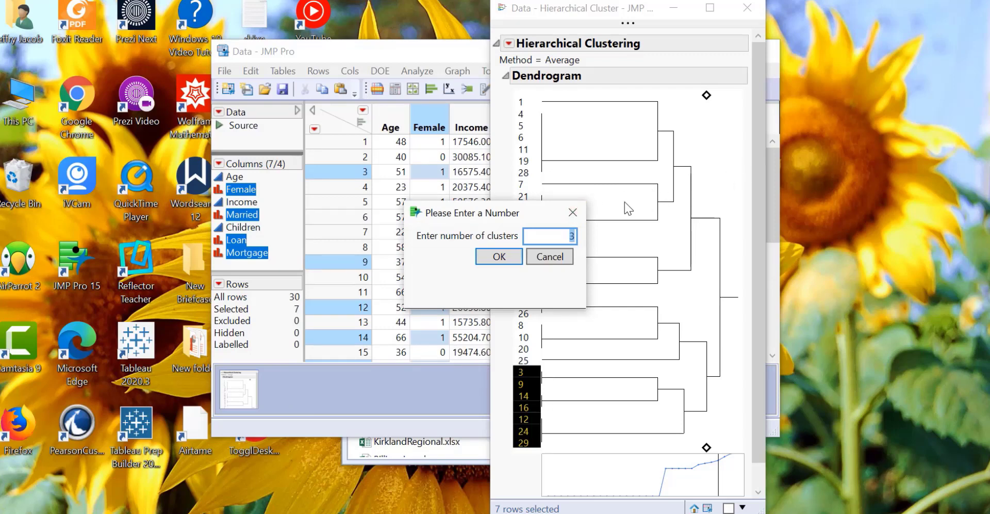
click(516, 256)
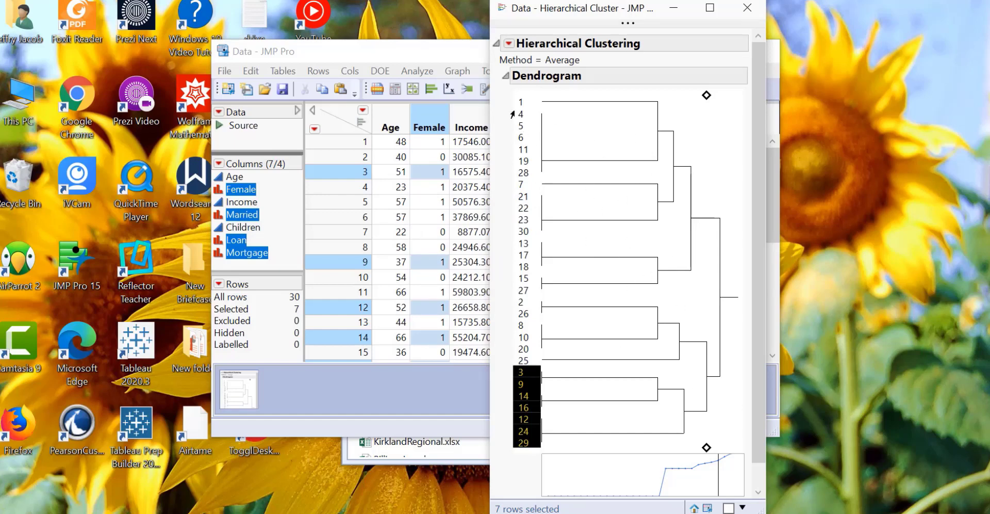
Color the clusters in the dendrogram and select the branch joining rows 3 and 9
click(508, 44)
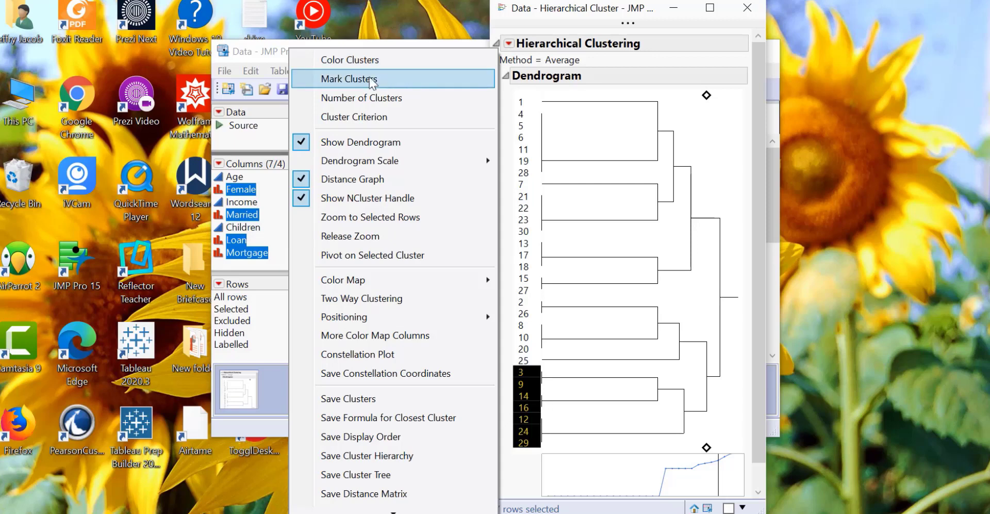
click(340, 62)
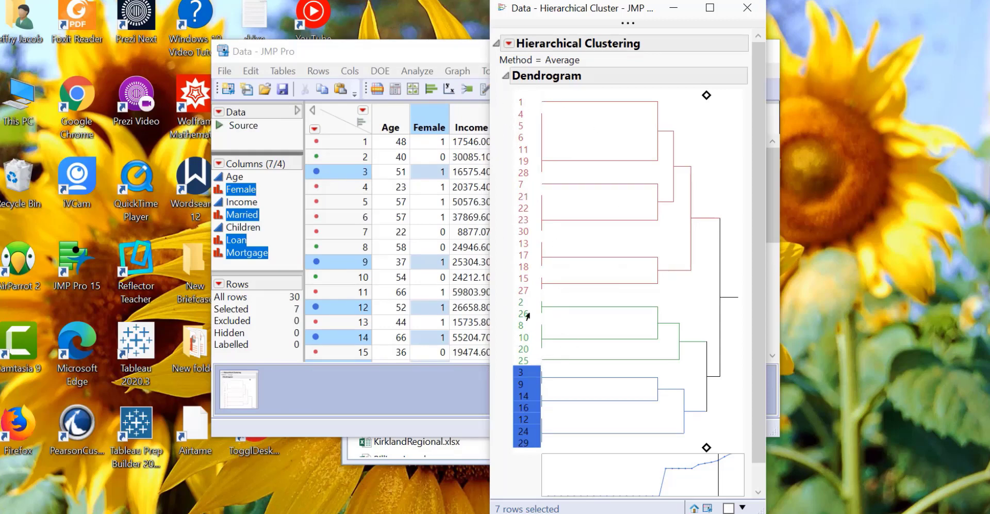
click(564, 378)
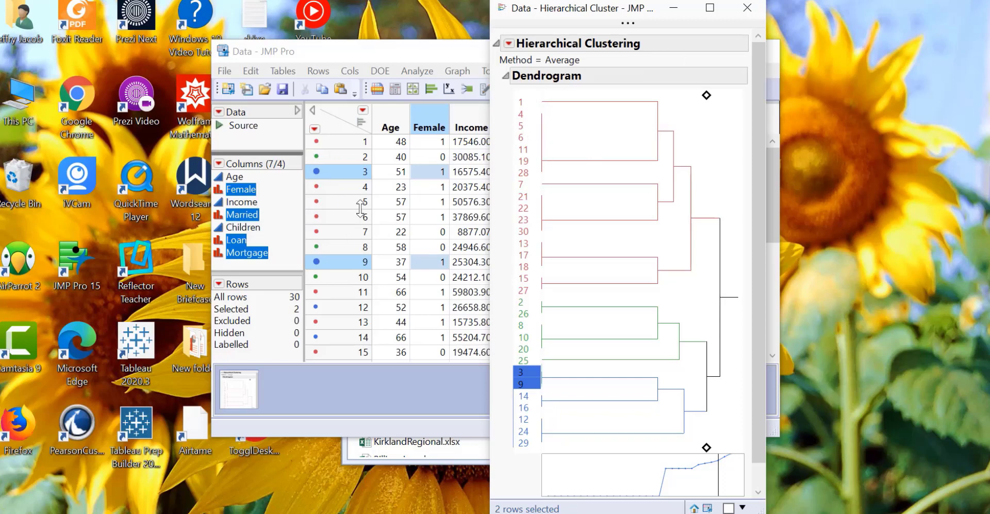
Save the cluster assignments to the data table and review the new Cluster column
click(509, 44)
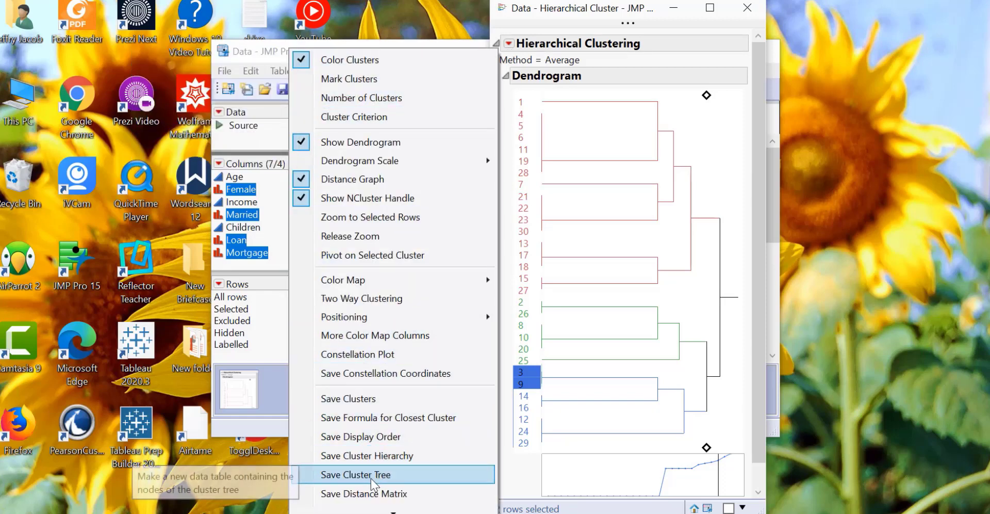
click(361, 399)
click(367, 56)
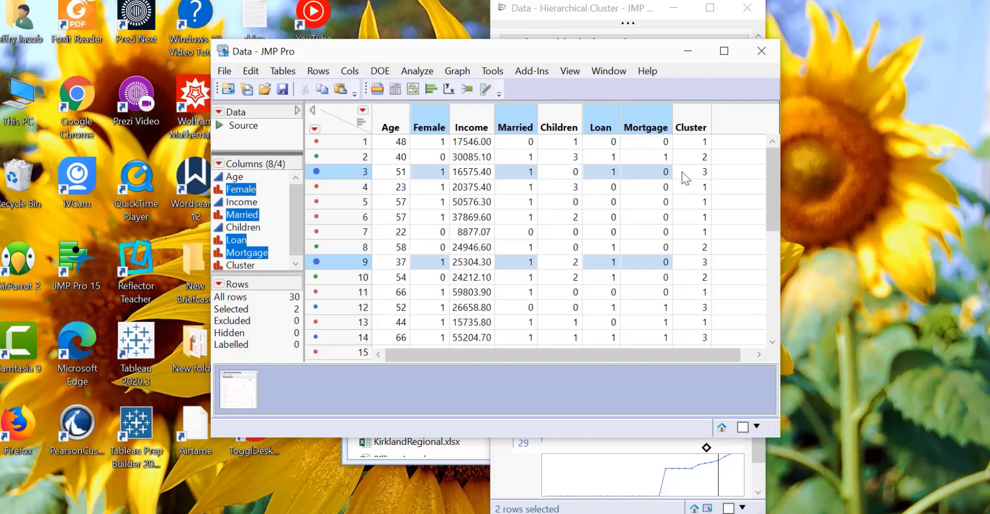
scroll(686, 181, down, 5)
scroll(686, 180, up, 5)
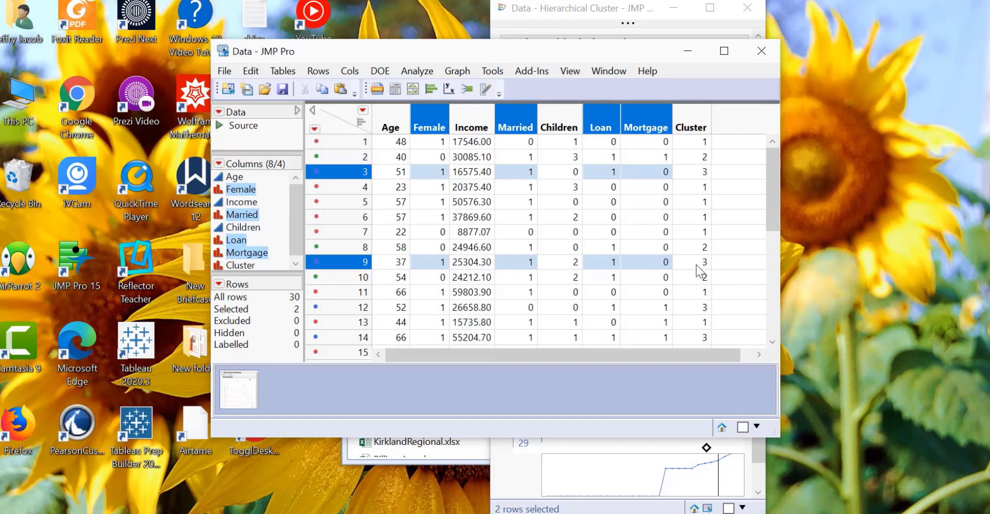
Start a table summary of the data with Cluster as the grouping column
click(283, 74)
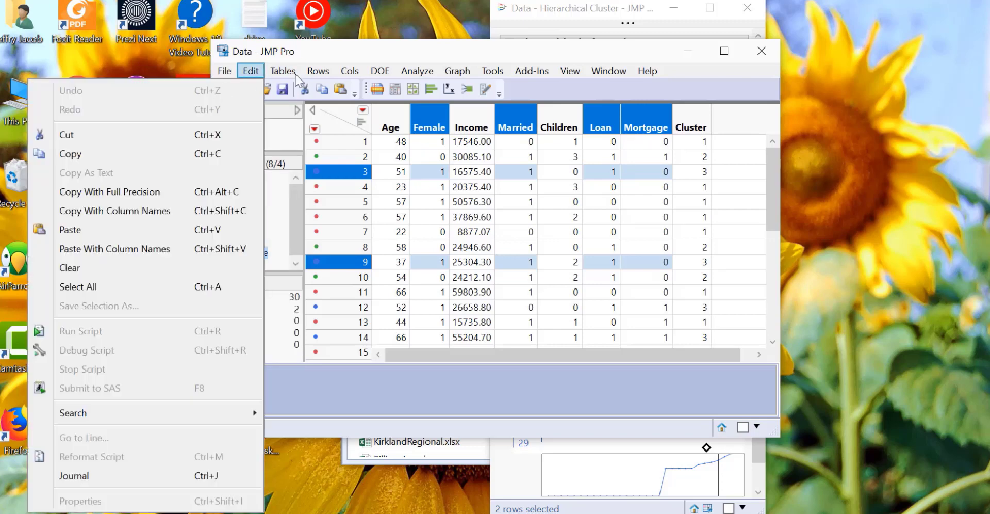
click(256, 91)
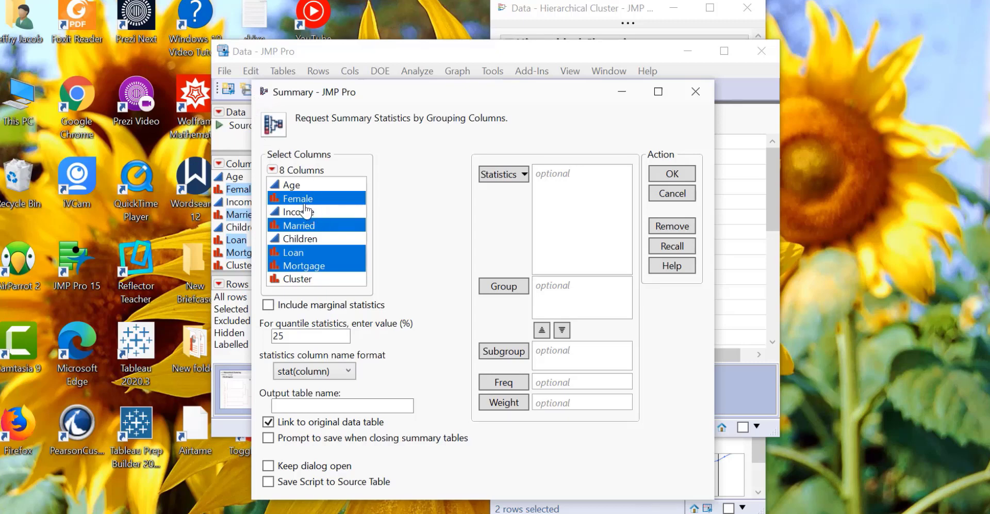
click(305, 279)
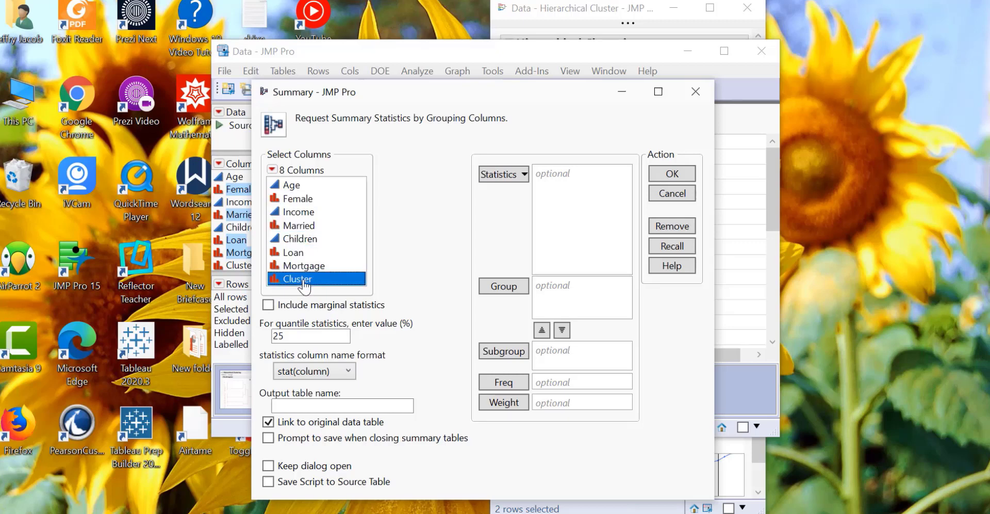
click(510, 288)
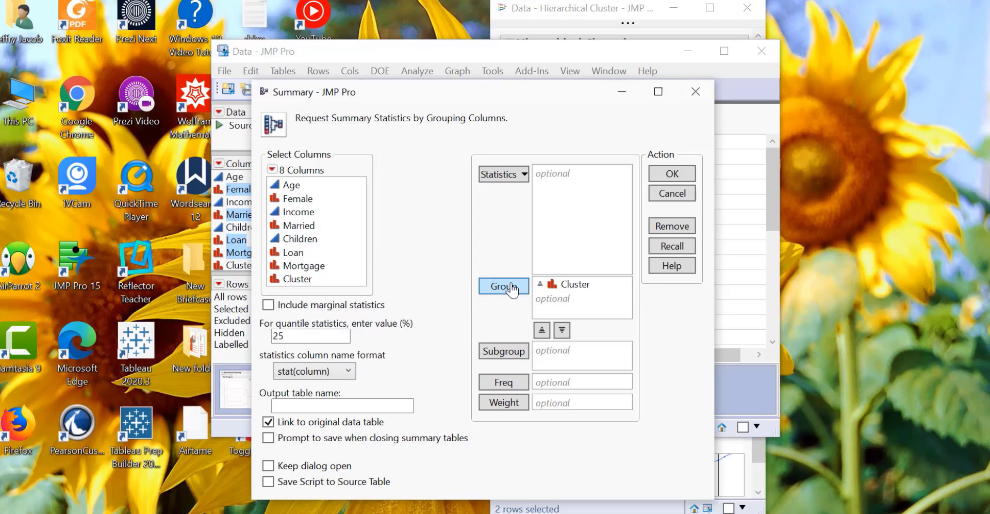
Add the Sum statistic for Female, Married, Loan and Mortgage to the summary
click(301, 201)
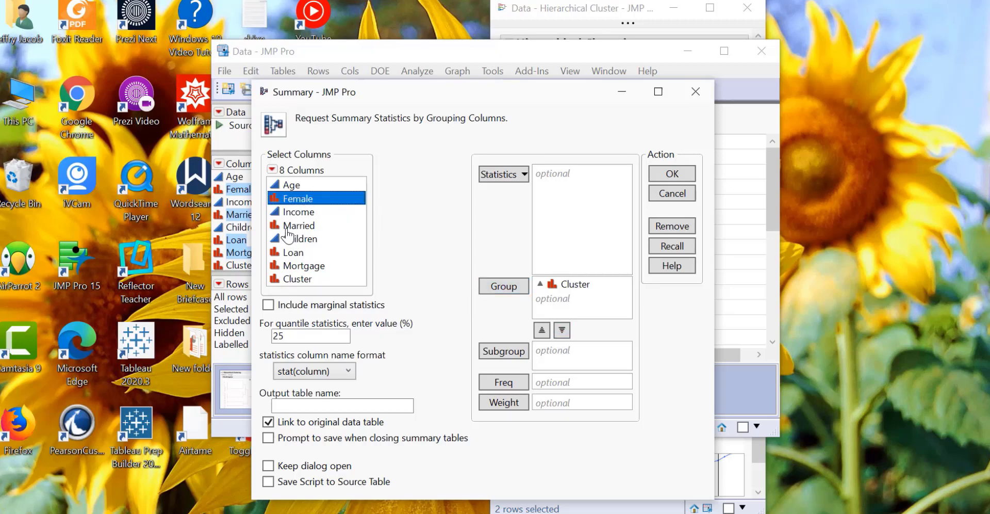
ctrl+click(288, 227)
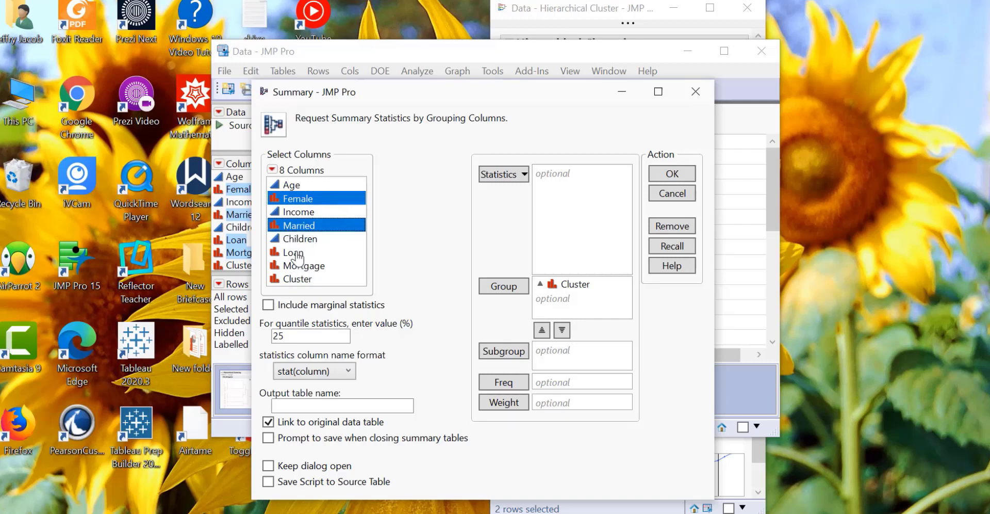
ctrl+click(297, 254)
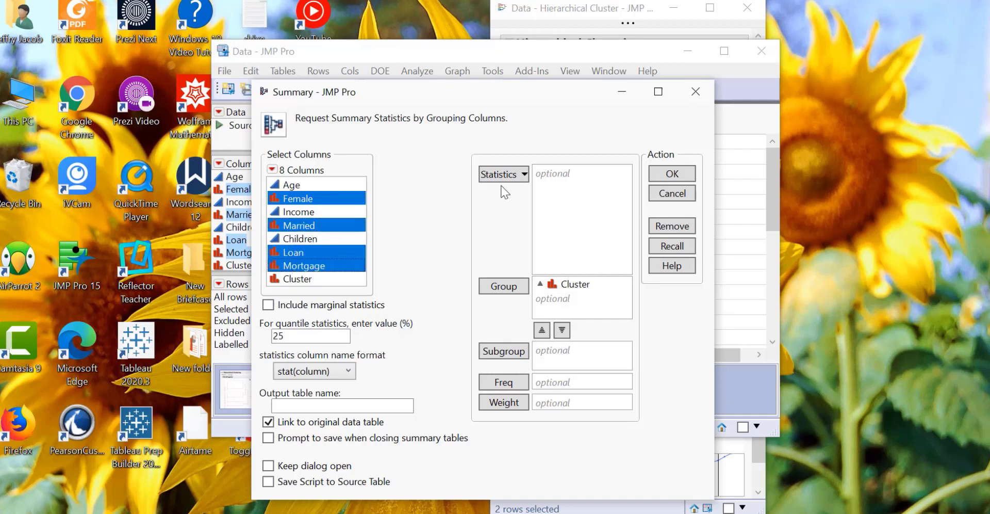
click(523, 175)
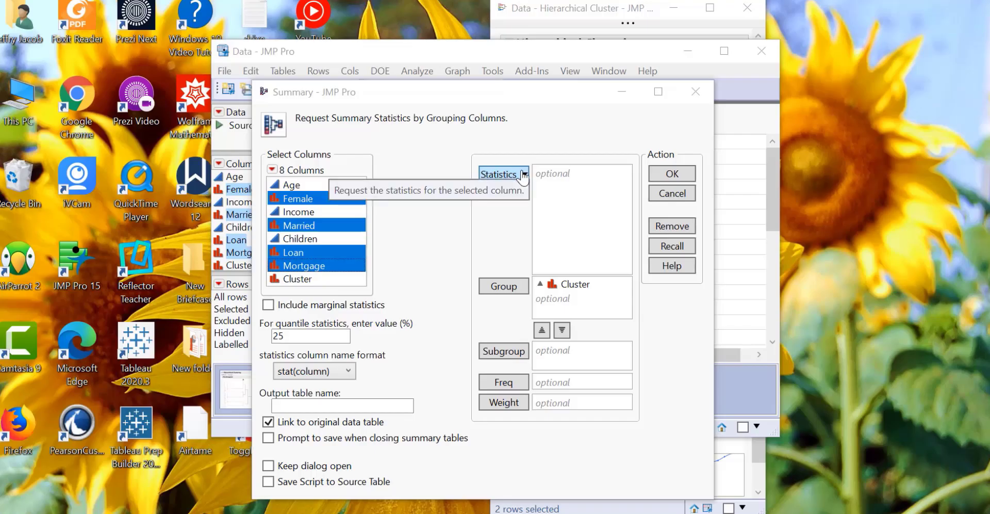
click(523, 176)
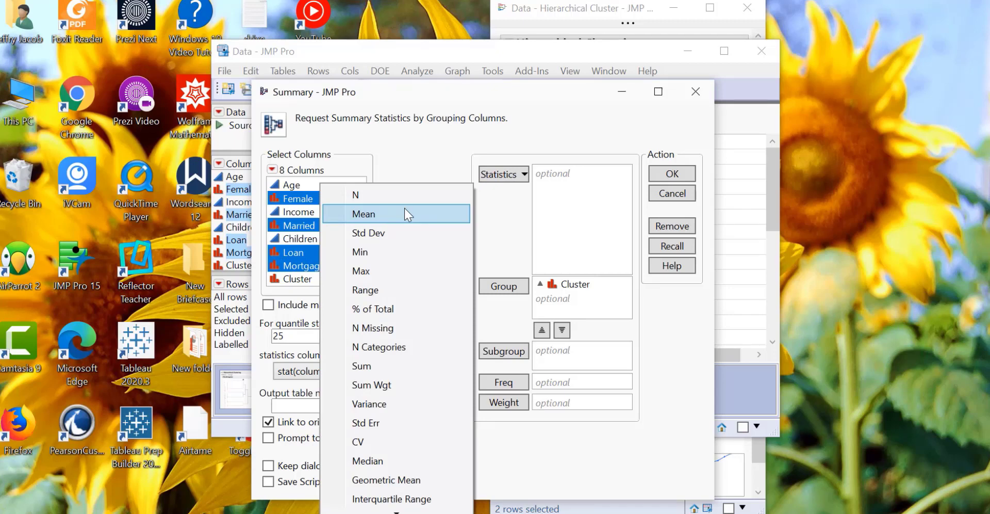
click(370, 366)
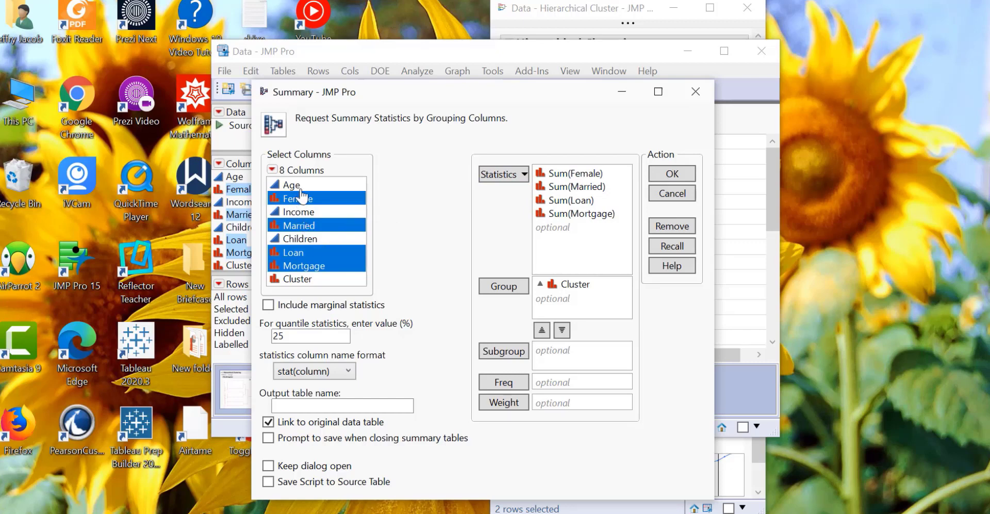
Add the Mean statistic for Age and Income to the summary
click(299, 188)
ctrl+click(298, 212)
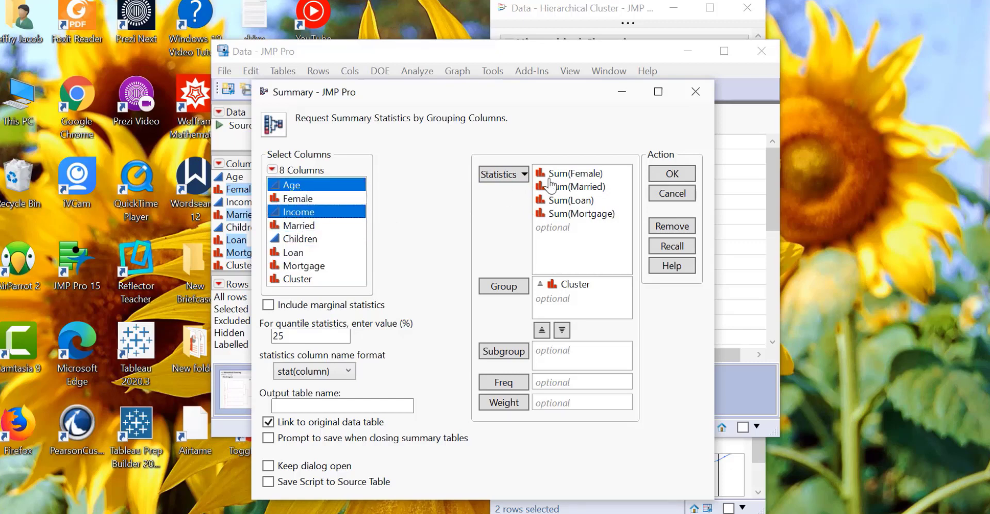
click(518, 178)
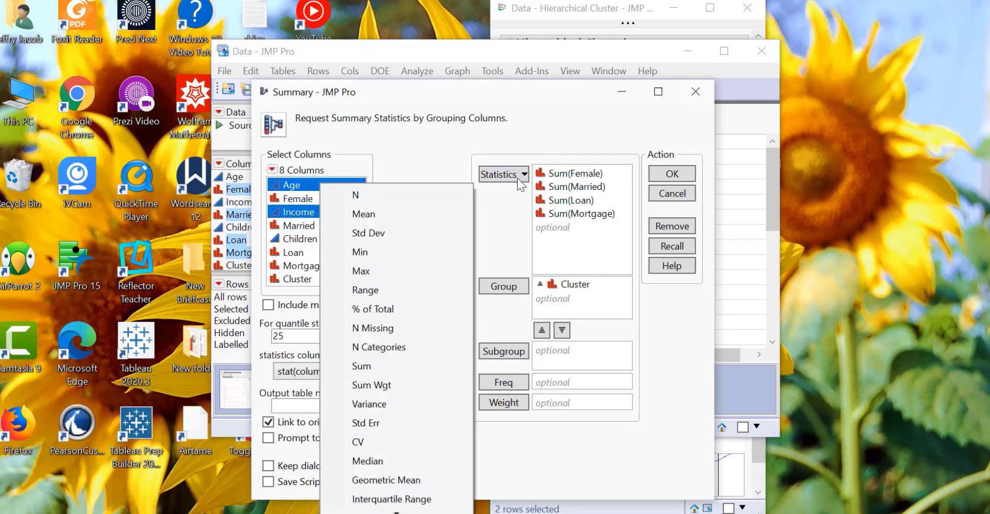
click(374, 214)
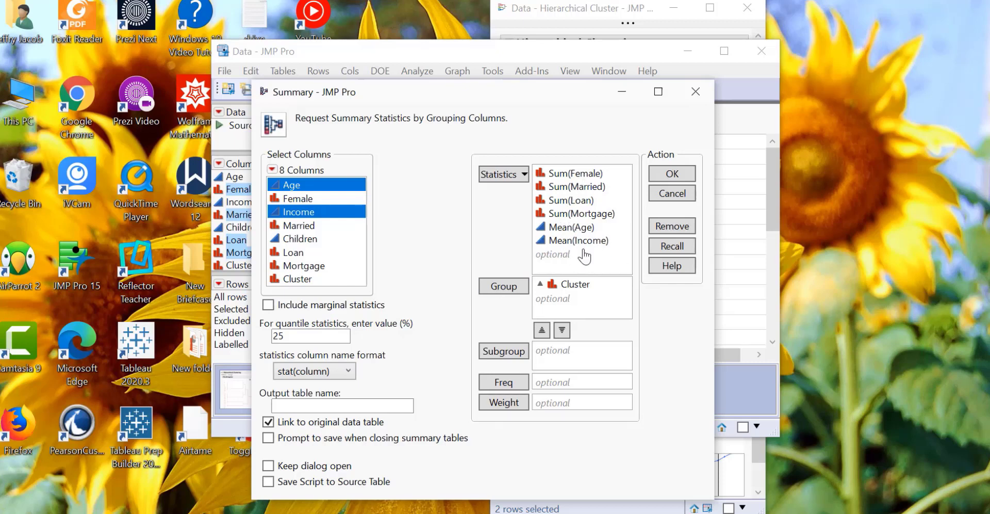
Generate the summary table by cluster and review its columns from N Rows through Mean(Income)
click(670, 176)
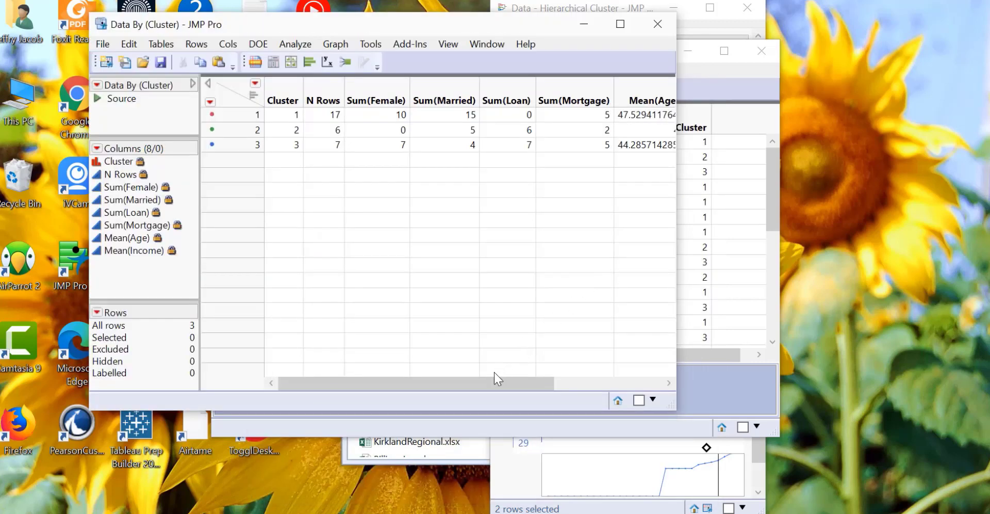
drag(494, 385, 373, 415)
drag(477, 385, 400, 358)
drag(407, 387, 555, 396)
Explore other cluster counts by moving the dendrogram cutoff to 8, 6, 4 and 13 clusters, finishing at the 8-cluster position
click(566, 463)
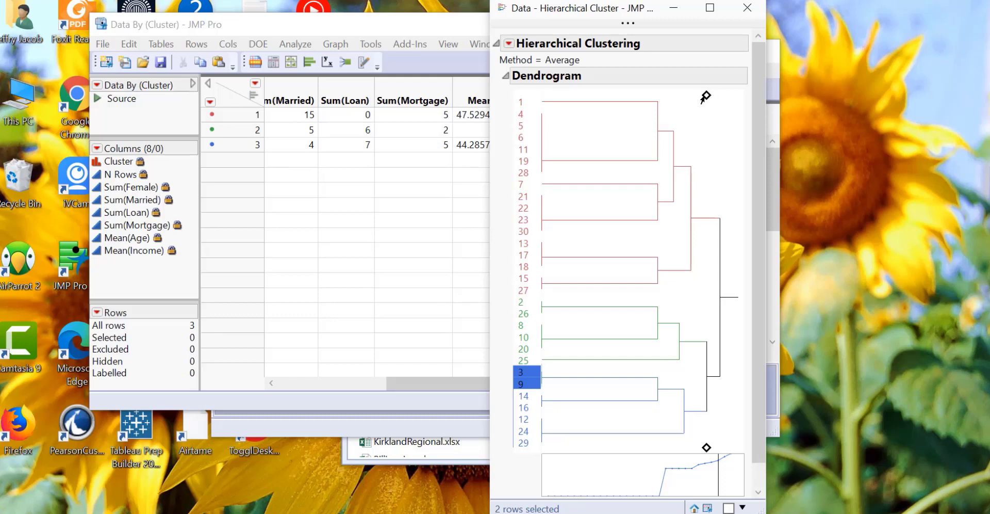
drag(705, 96, 670, 131)
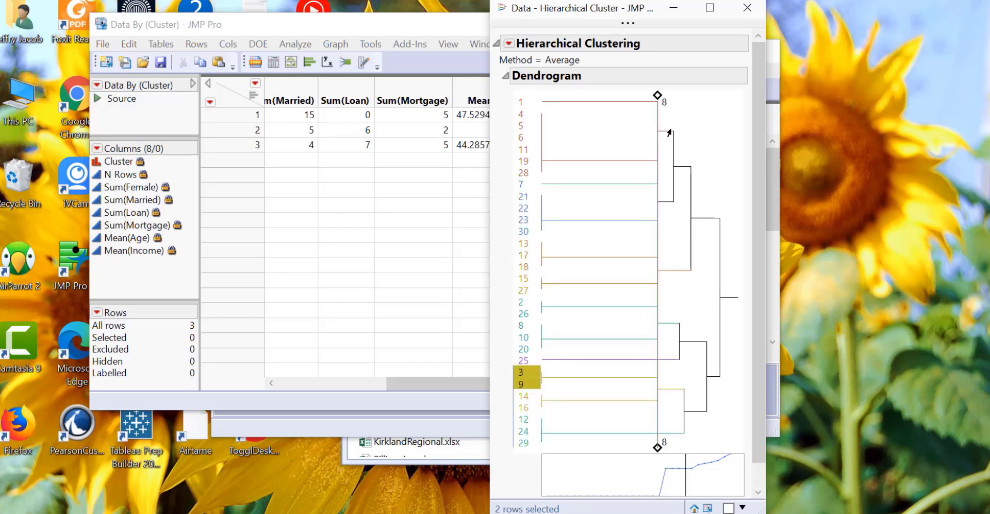
drag(668, 132, 678, 133)
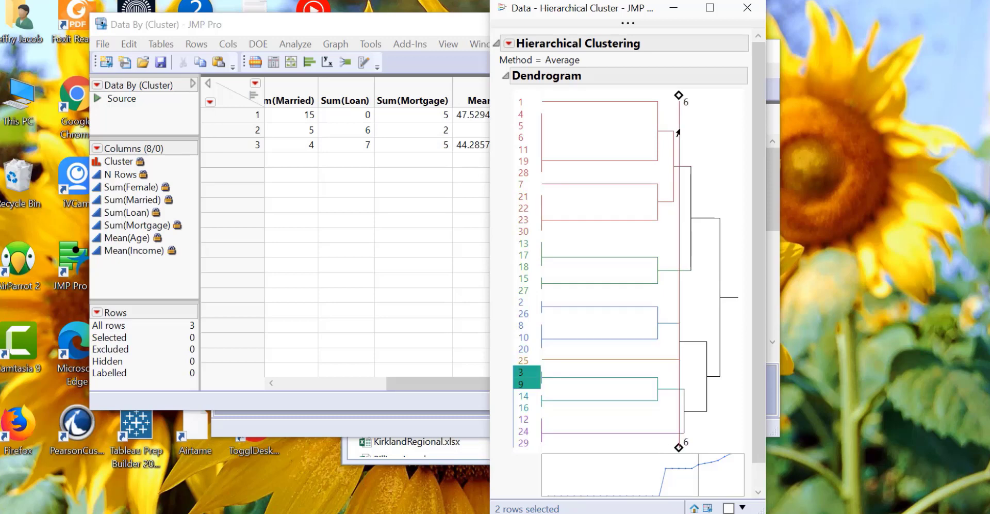
drag(678, 132, 693, 132)
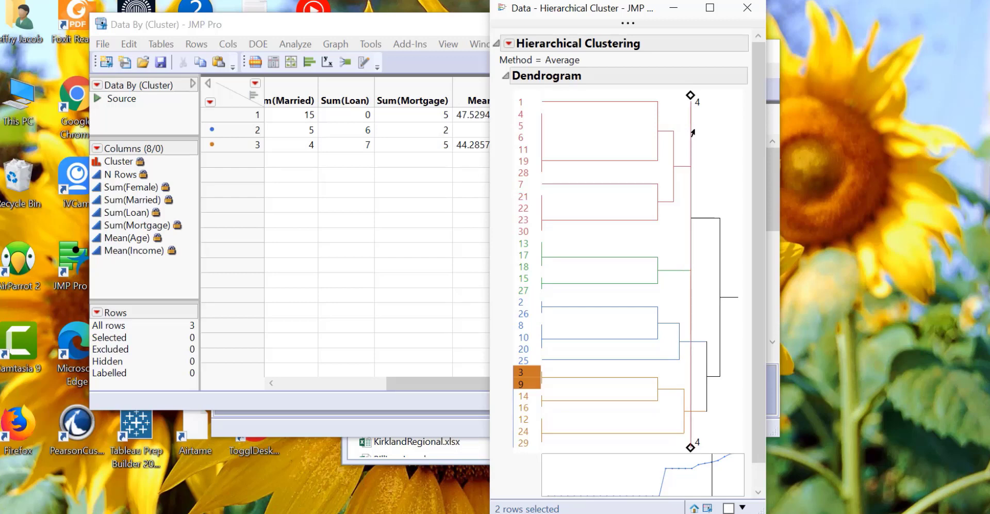
drag(692, 132, 649, 144)
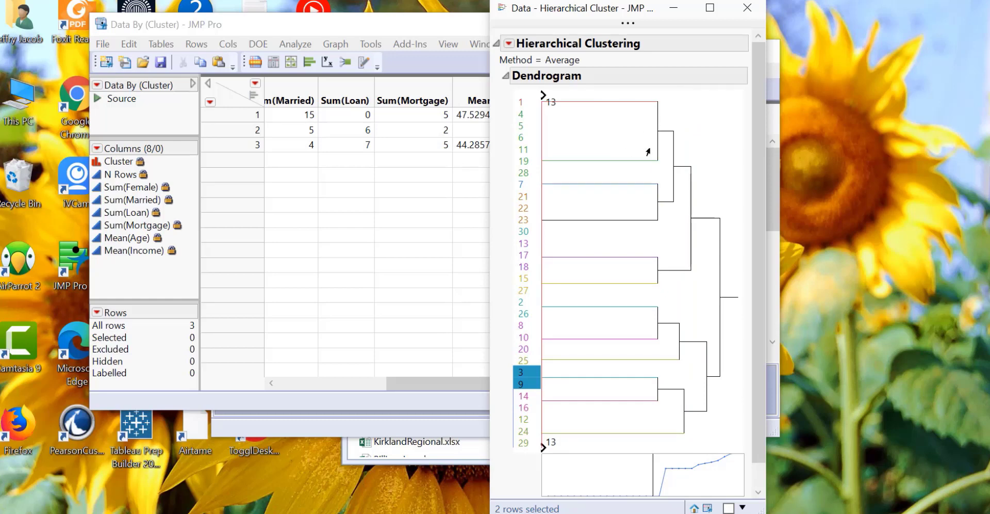
drag(614, 106, 669, 119)
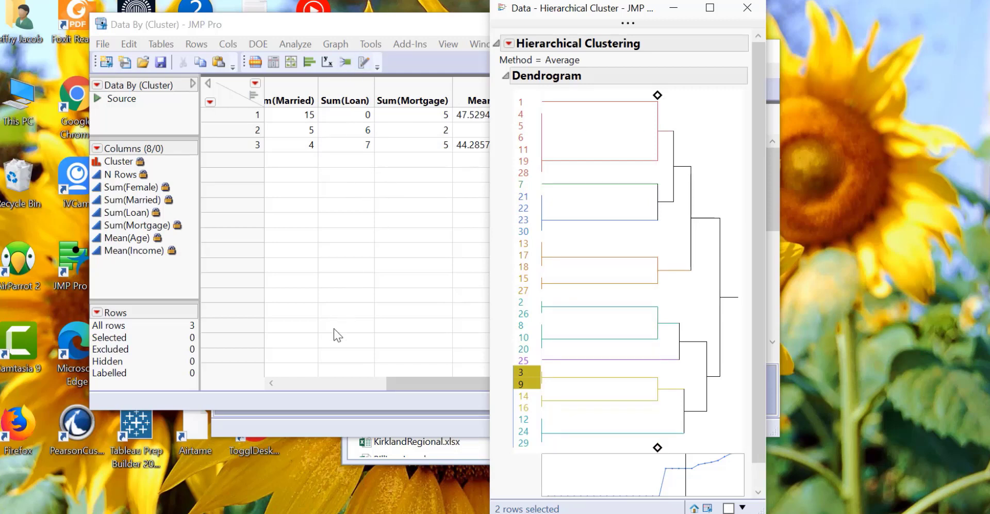
Return to the cluster summary table and examine each cluster's mean age and income, row count and sums
click(321, 402)
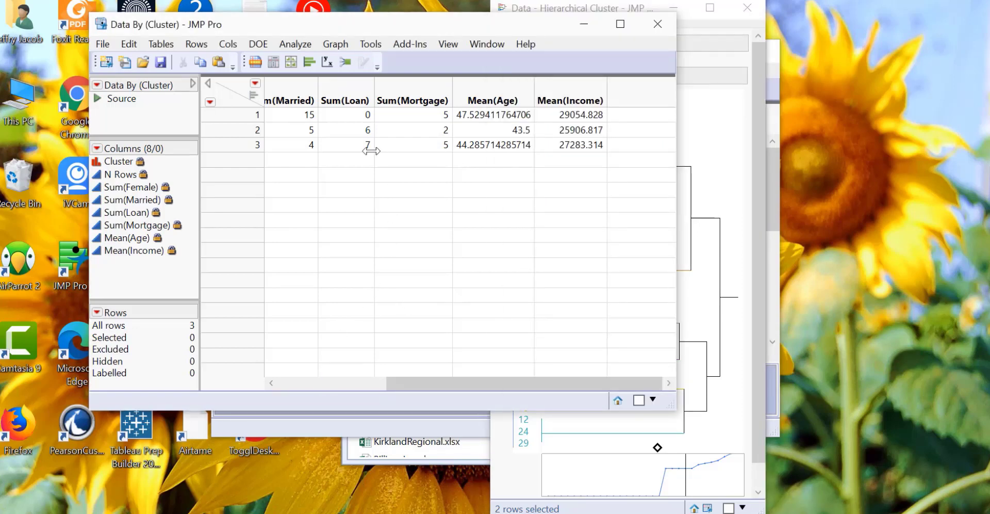
drag(407, 386, 249, 356)
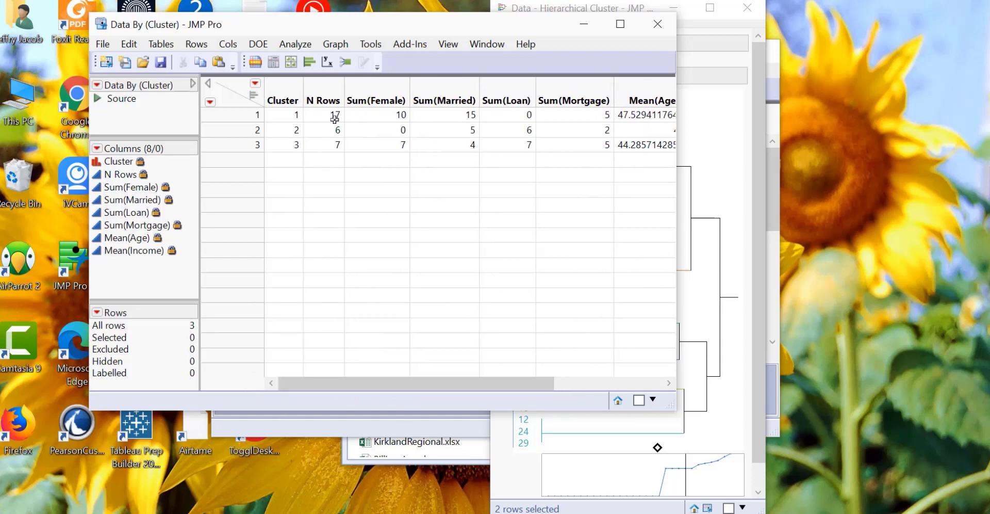